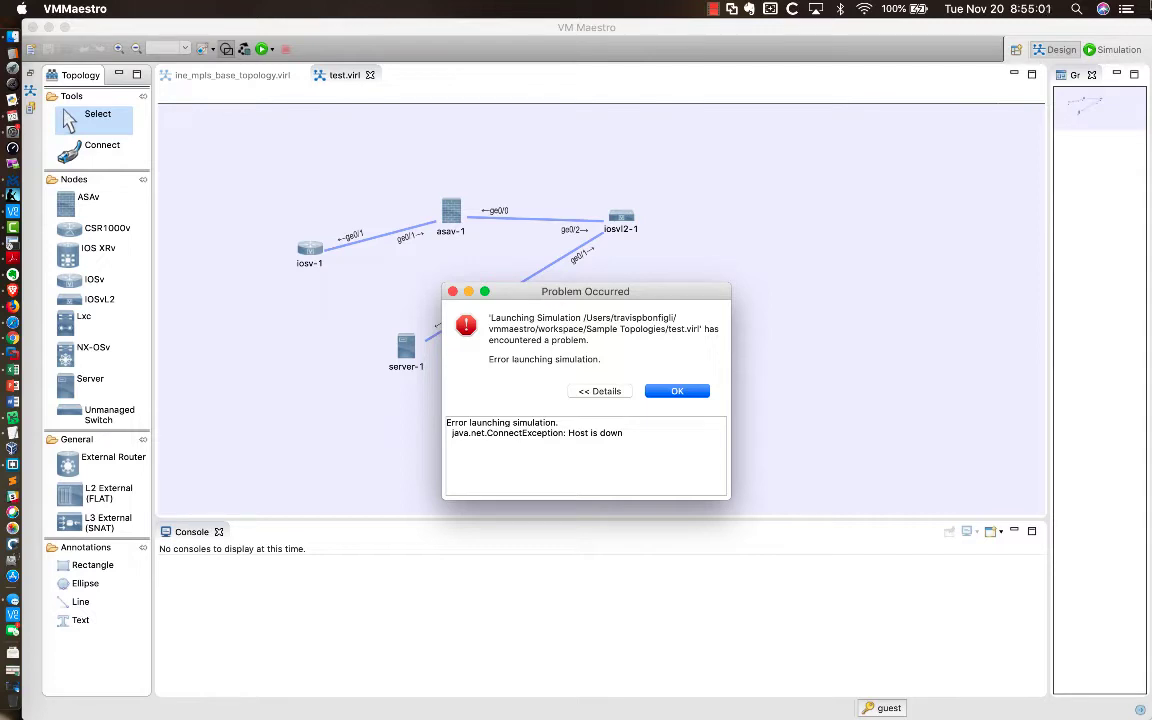
# Collapse the extra details of the 'Error launching simulation' problem report.
pyautogui.click(598, 391)
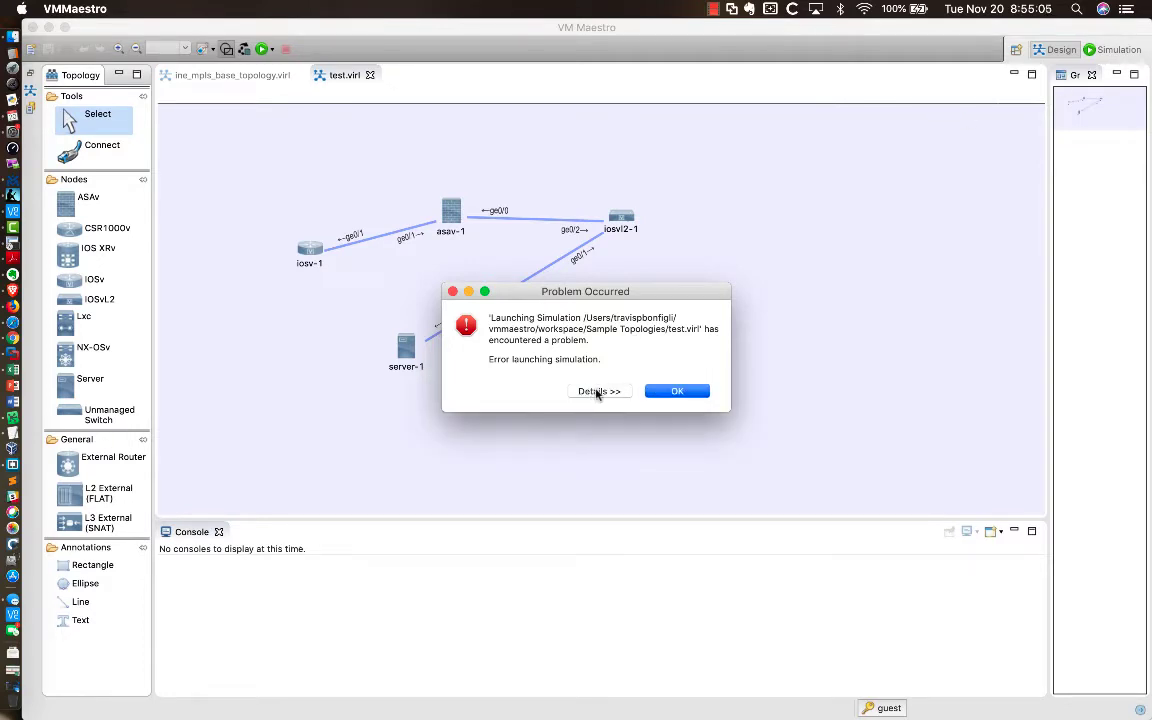
# Expand the launch error details to show java.net.ConnectException: Host is down.
pyautogui.click(595, 392)
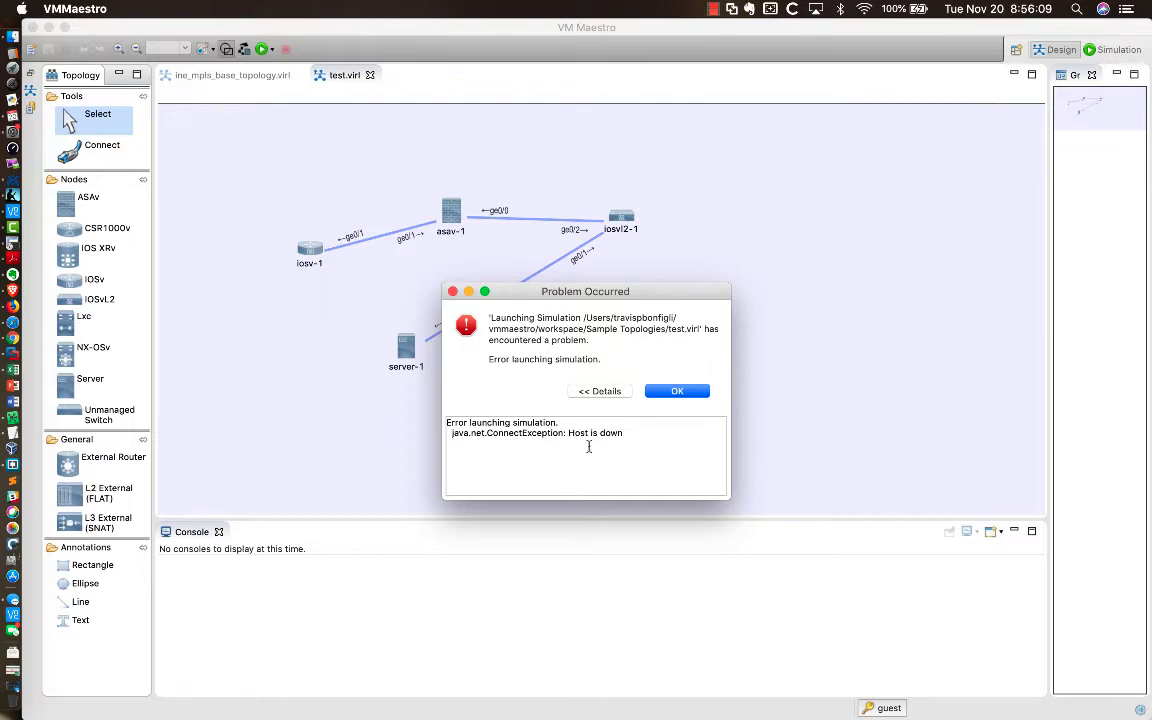
# Switch to Firefox to view the VIRL troubleshooting article's 'Already connected -- Java error' section.
pyautogui.press('super+Tab')
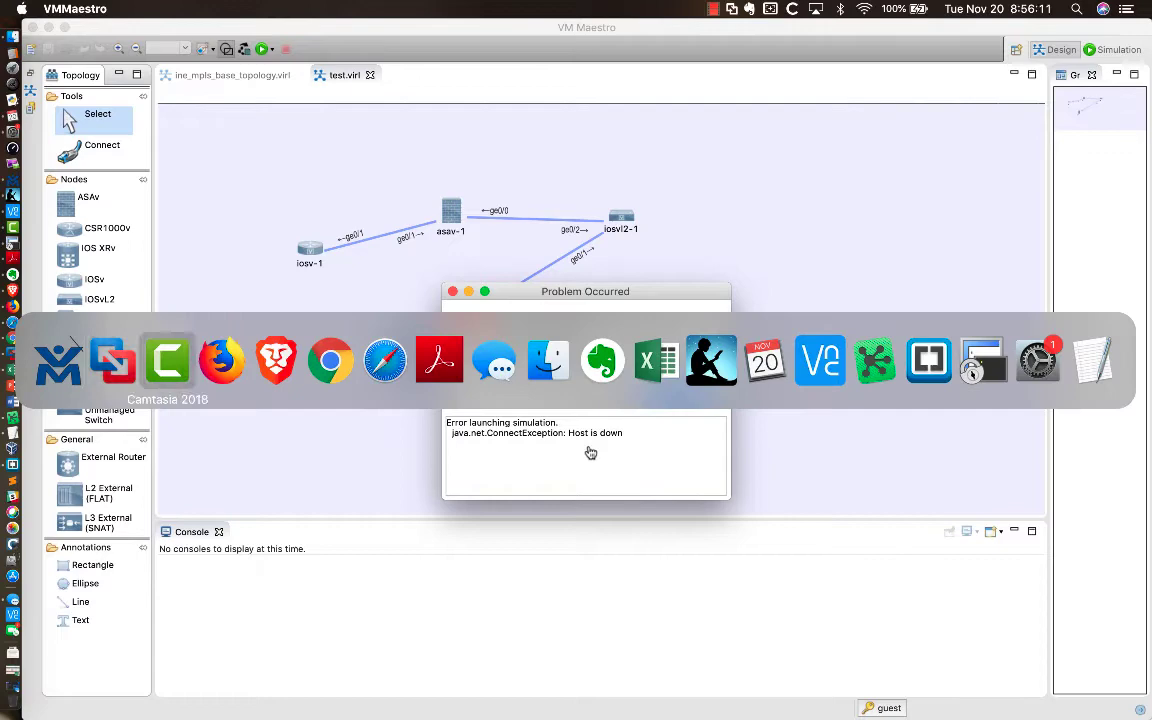
pyautogui.press('super+Tab')
pyautogui.press('super+Tab')
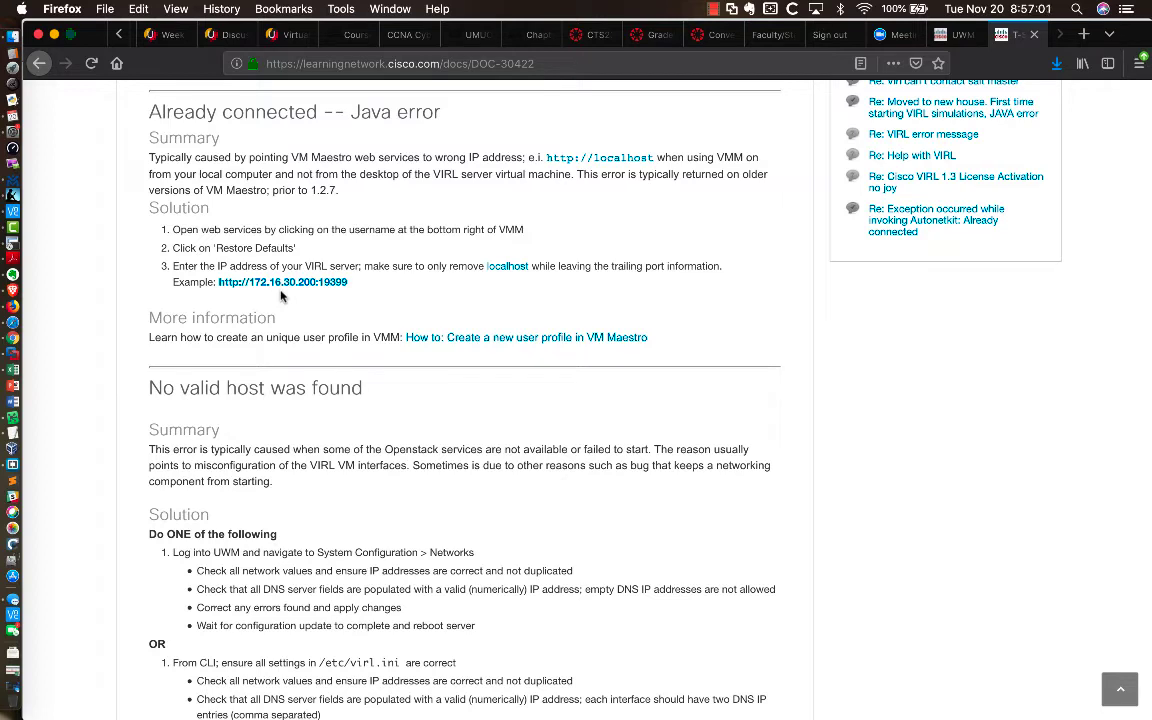
pyautogui.click(960, 35)
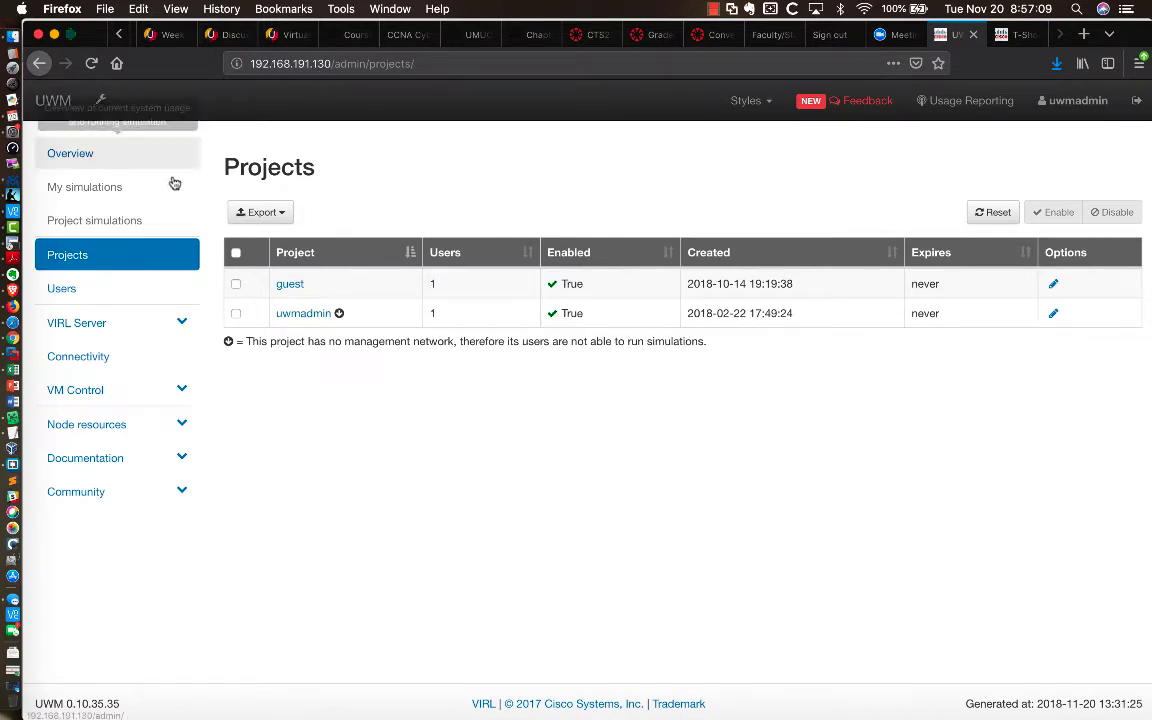
pyautogui.click(78, 327)
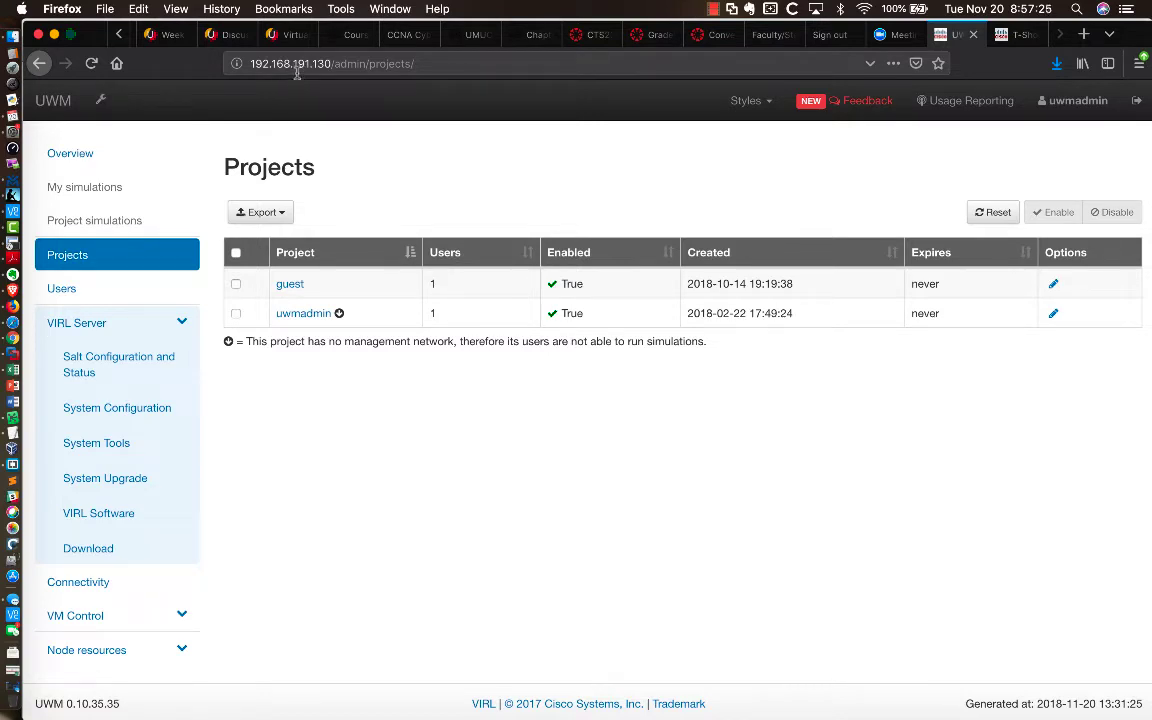
pyautogui.click(86, 360)
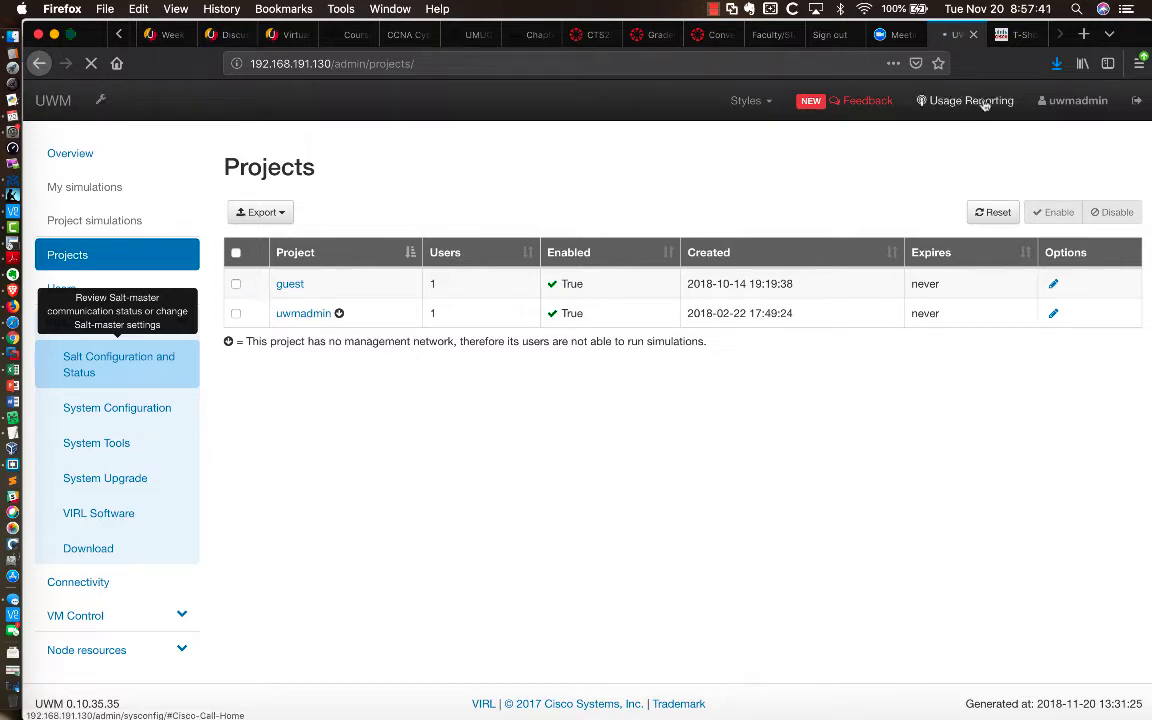
pyautogui.click(1012, 34)
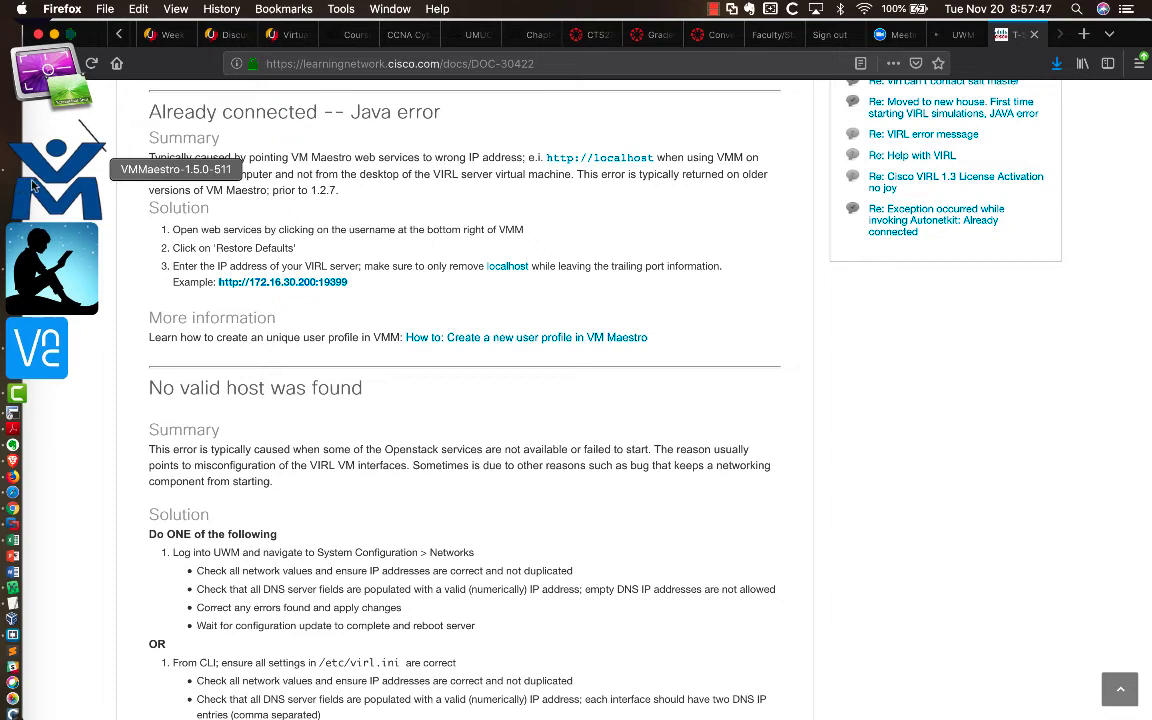
# Return to VM Maestro, relaunch test.virl, check that it still fails with Host is down, and close the error.
pyautogui.click(33, 185)
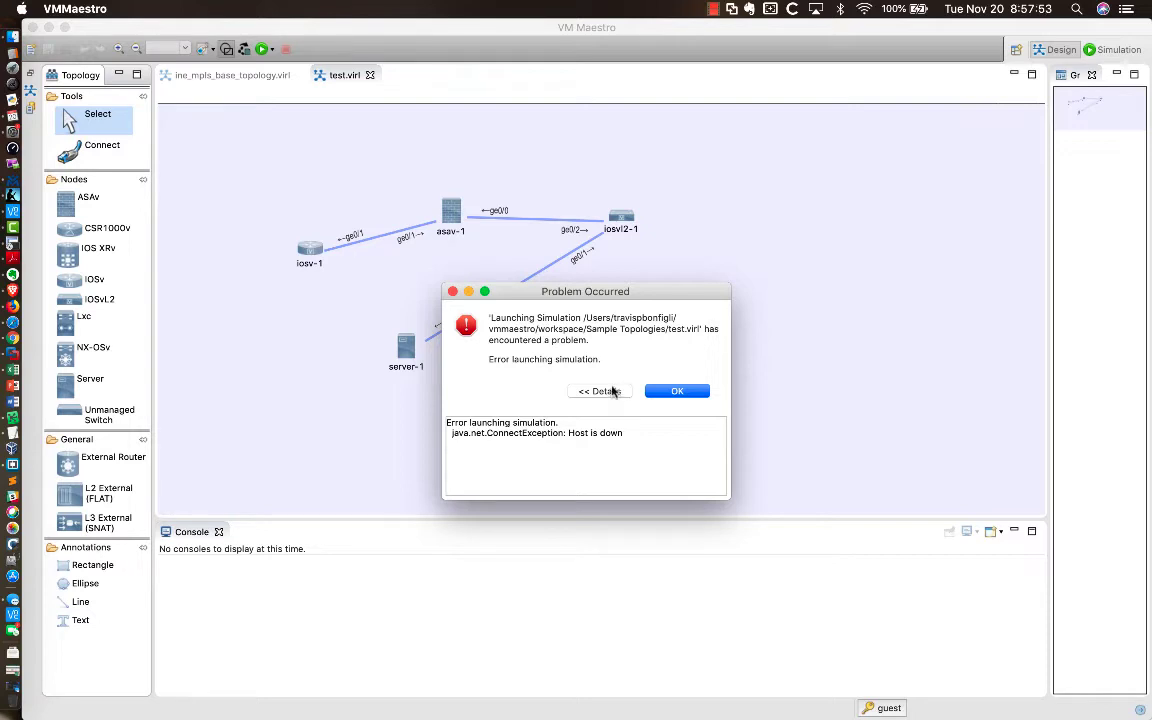
pyautogui.click(453, 292)
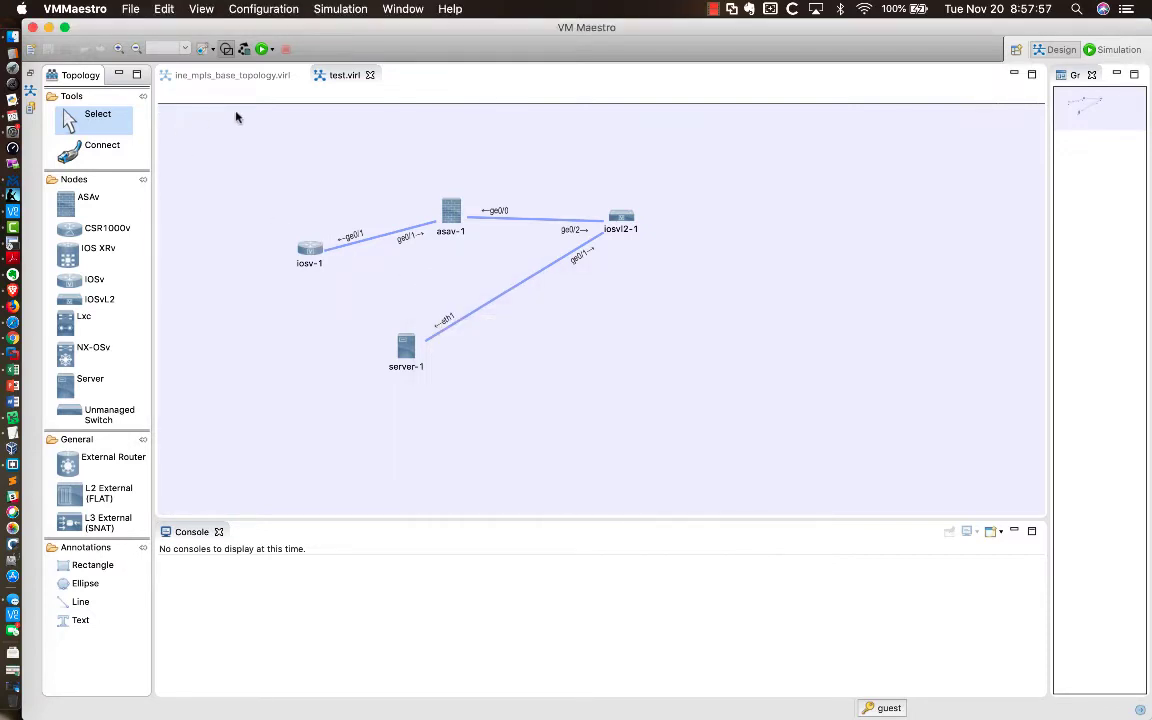
pyautogui.click(261, 50)
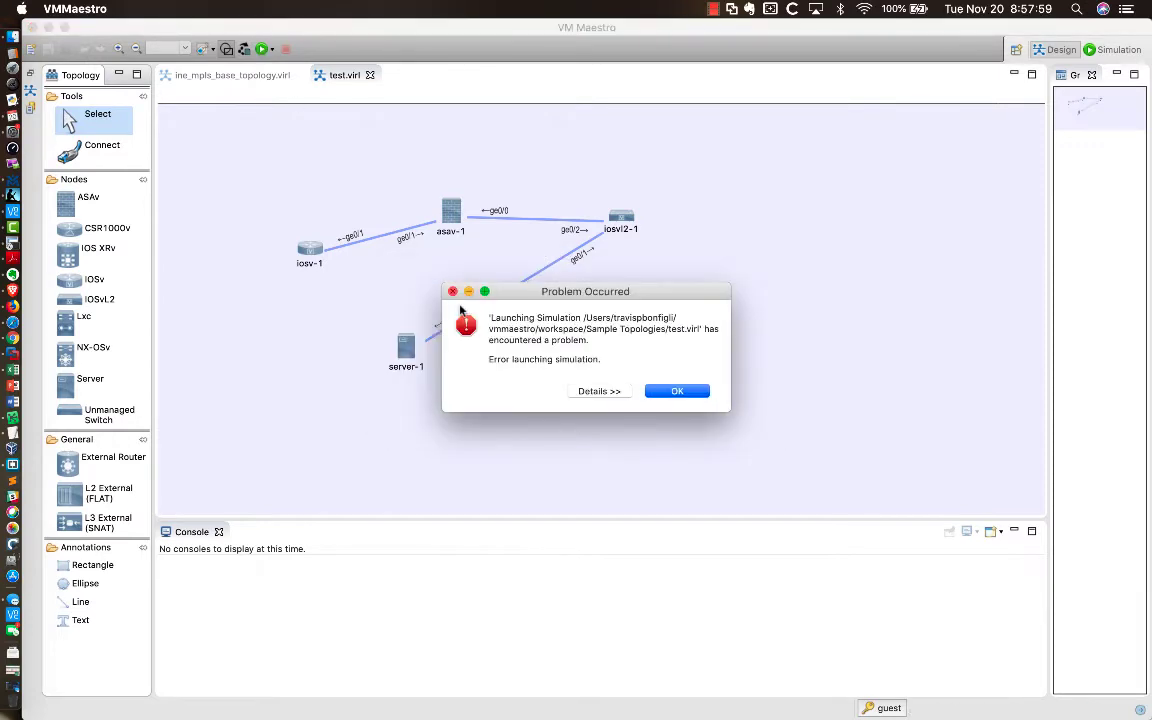
pyautogui.click(604, 392)
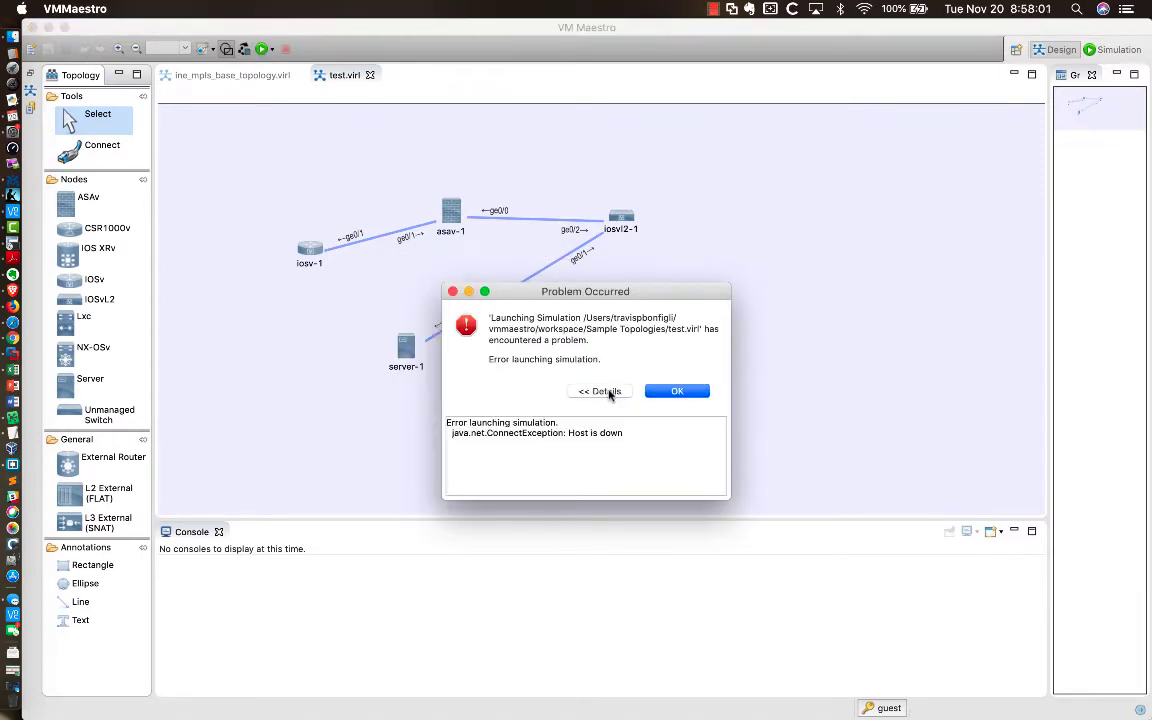
pyautogui.click(676, 392)
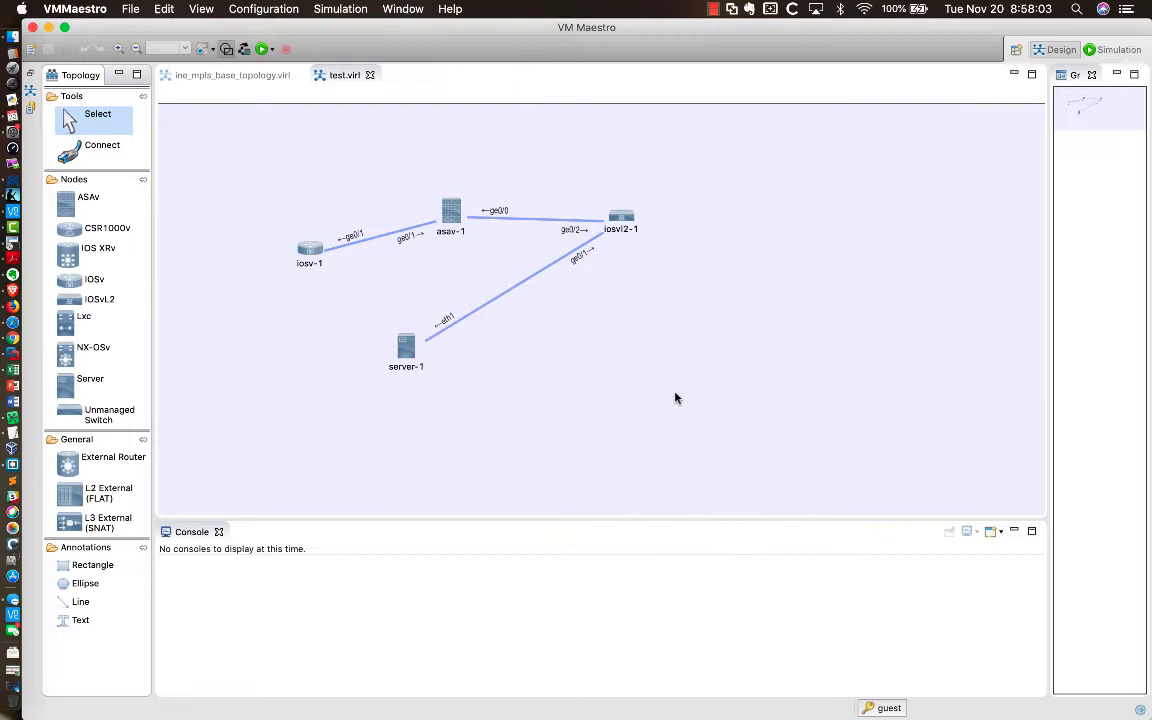
# Open VM Maestro Preferences from the VMMaestro menu to see the Web Services URLs.
pyautogui.click(86, 10)
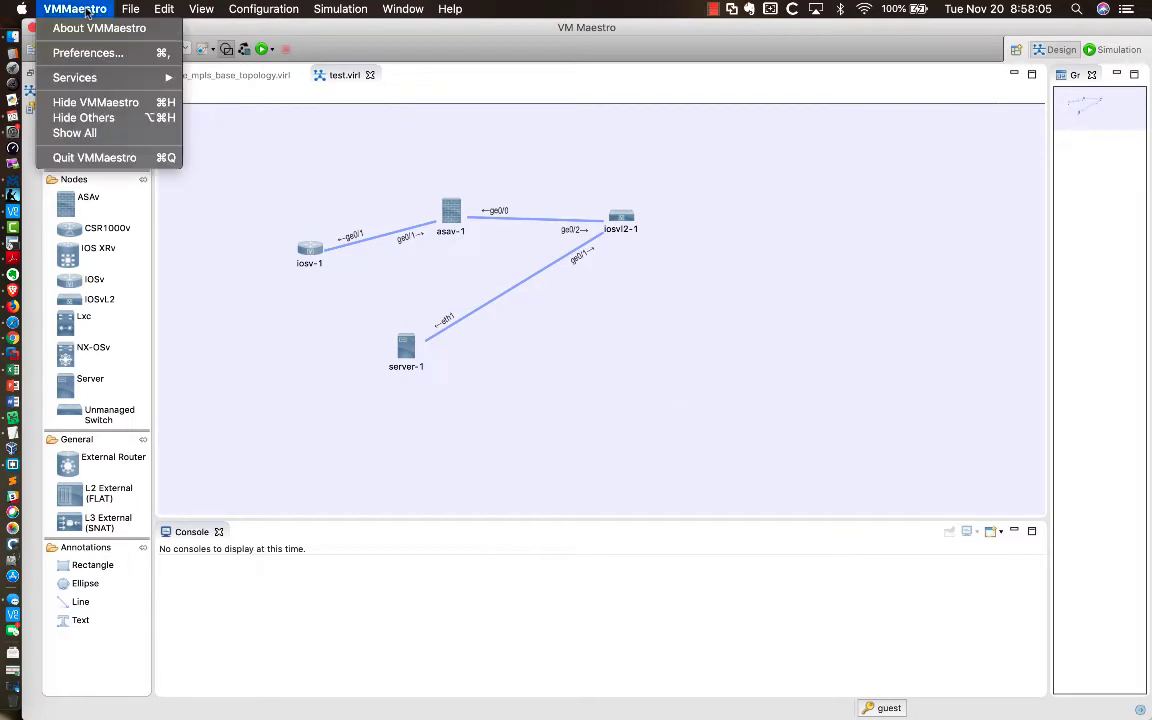
pyautogui.click(90, 53)
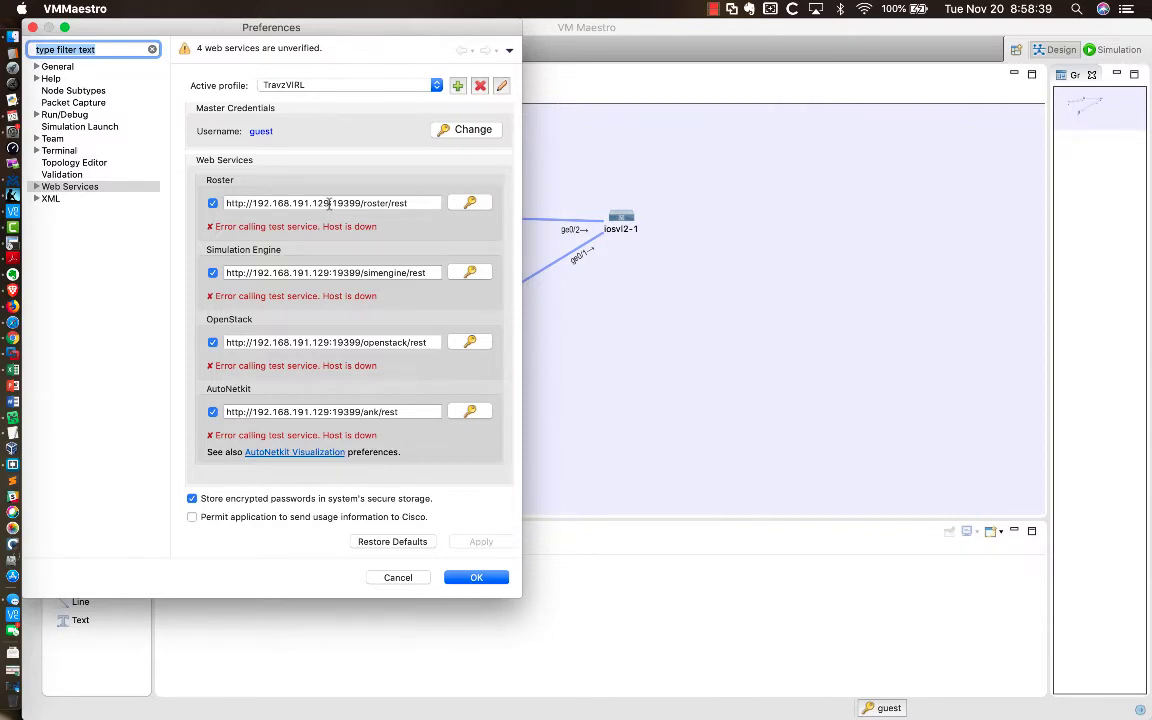
# Change the Roster, Simulation Engine, OpenStack and AutoNetkit URLs from 192.168.191.129 to 192.168.191.130.
pyautogui.click(329, 203)
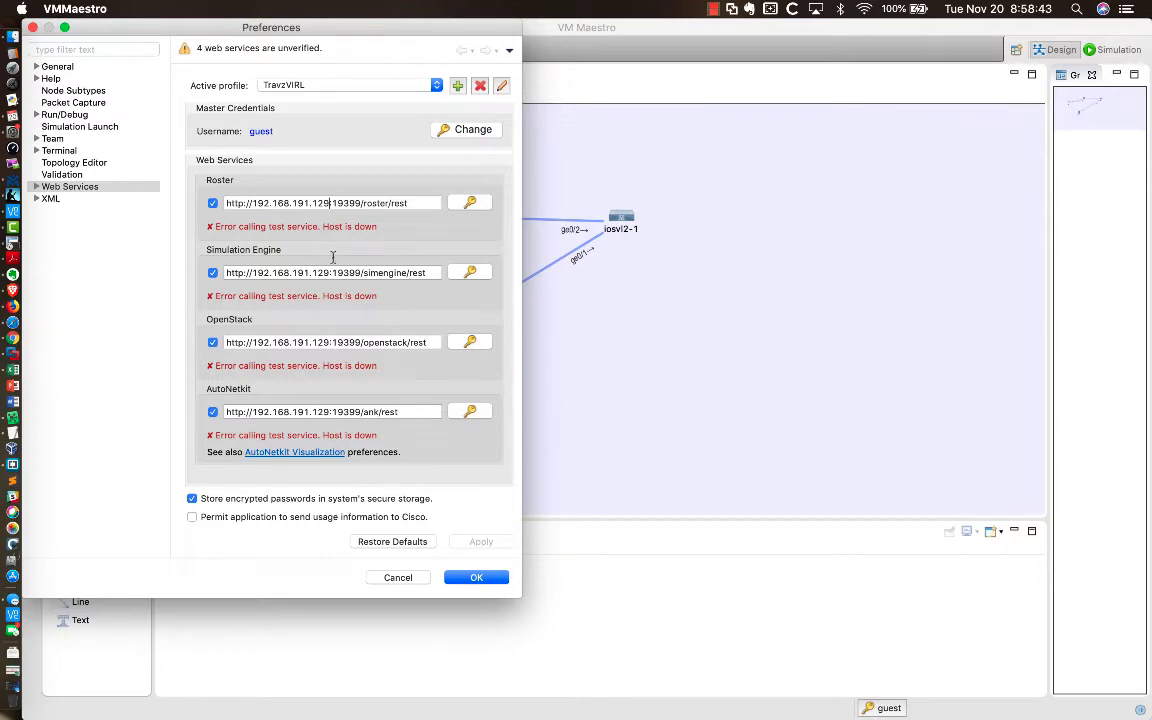
pyautogui.press('BackSpace')
pyautogui.press('BackSpace')
pyautogui.write('30')
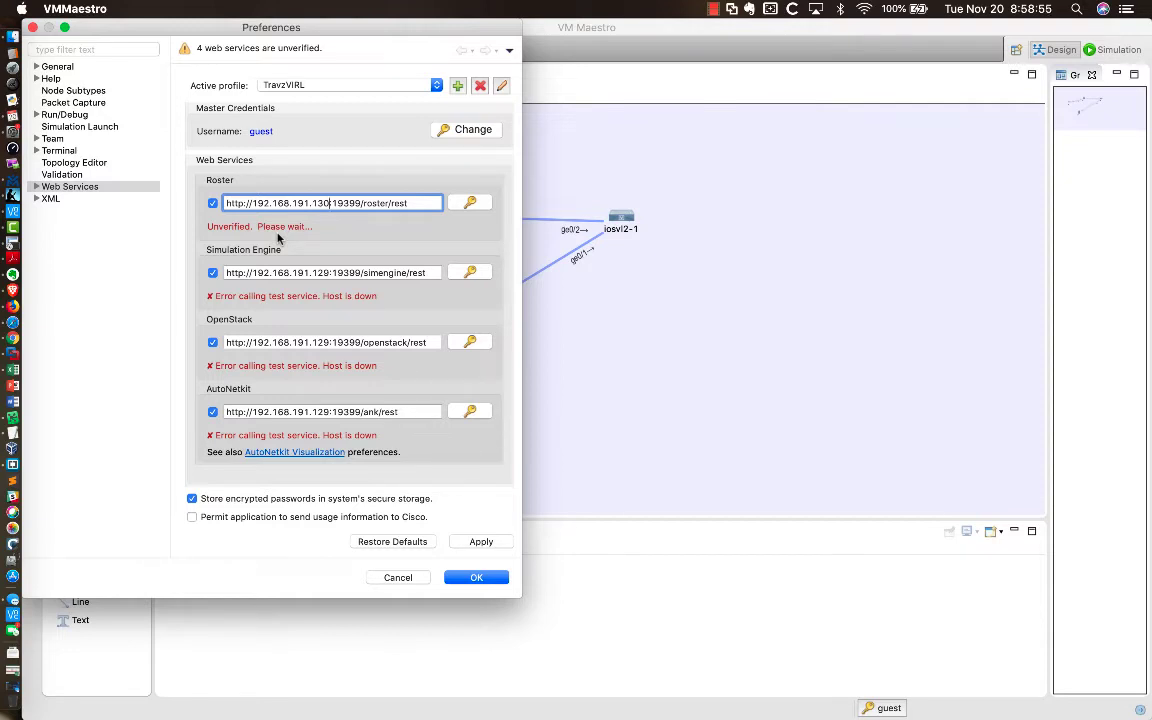
pyautogui.click(327, 273)
pyautogui.press('BackSpace')
pyautogui.press('BackSpace')
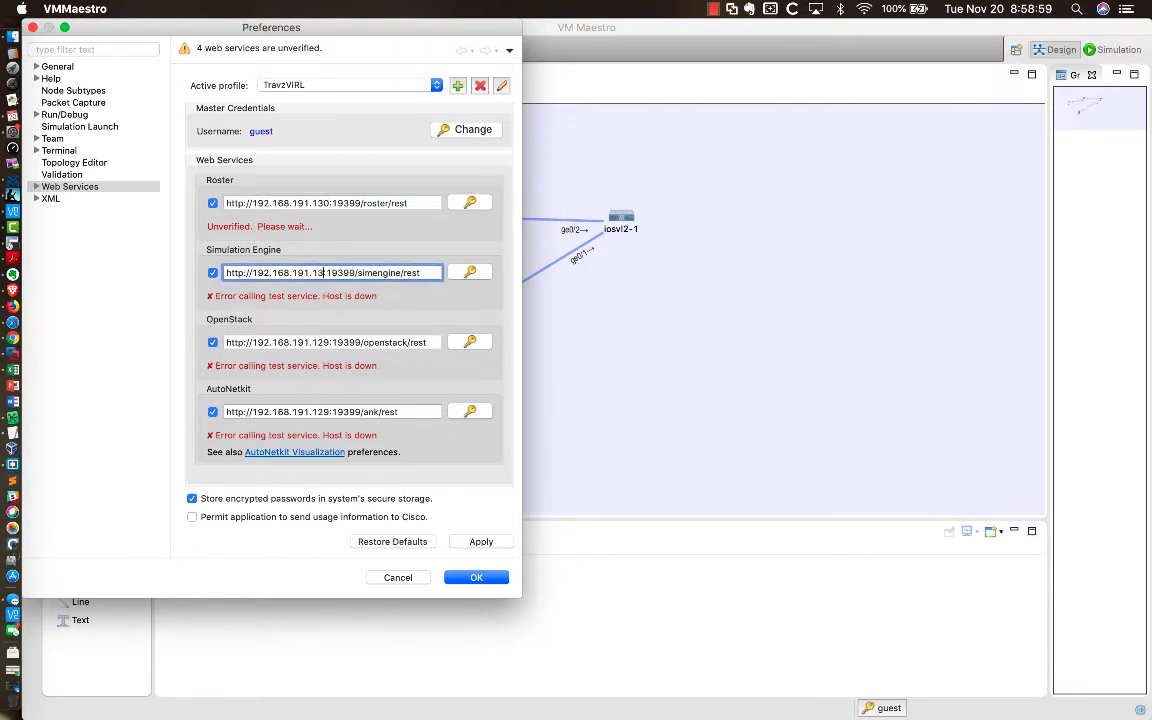
pyautogui.write('30')
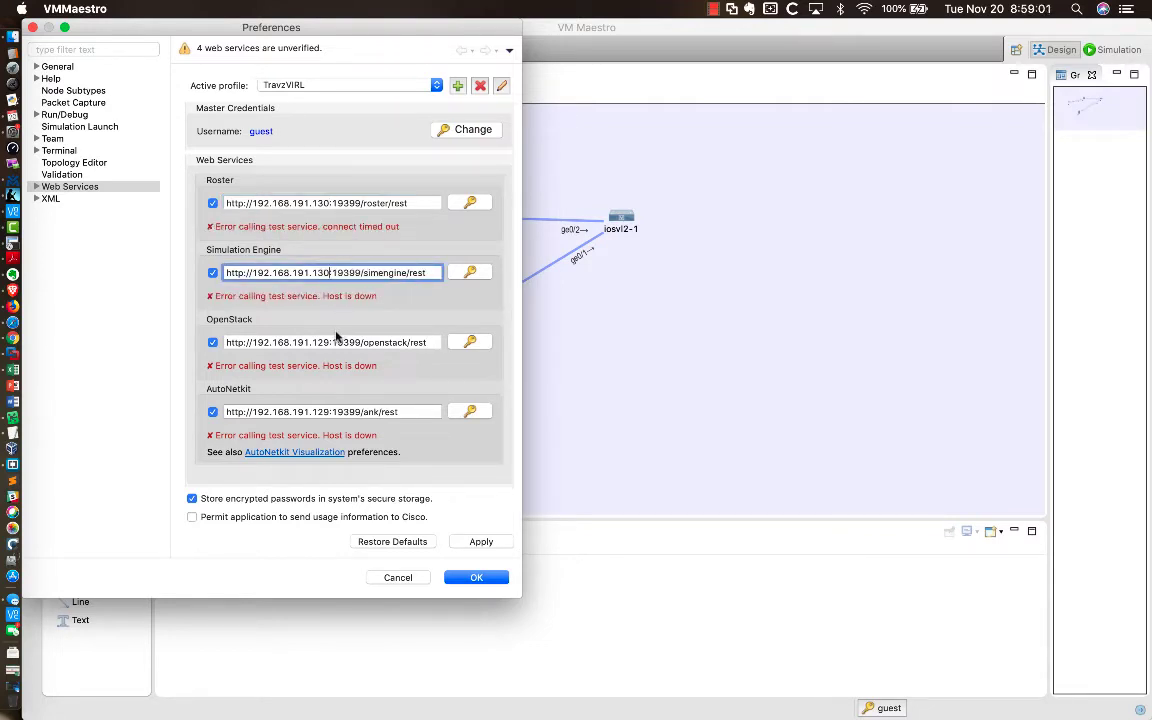
pyautogui.click(330, 342)
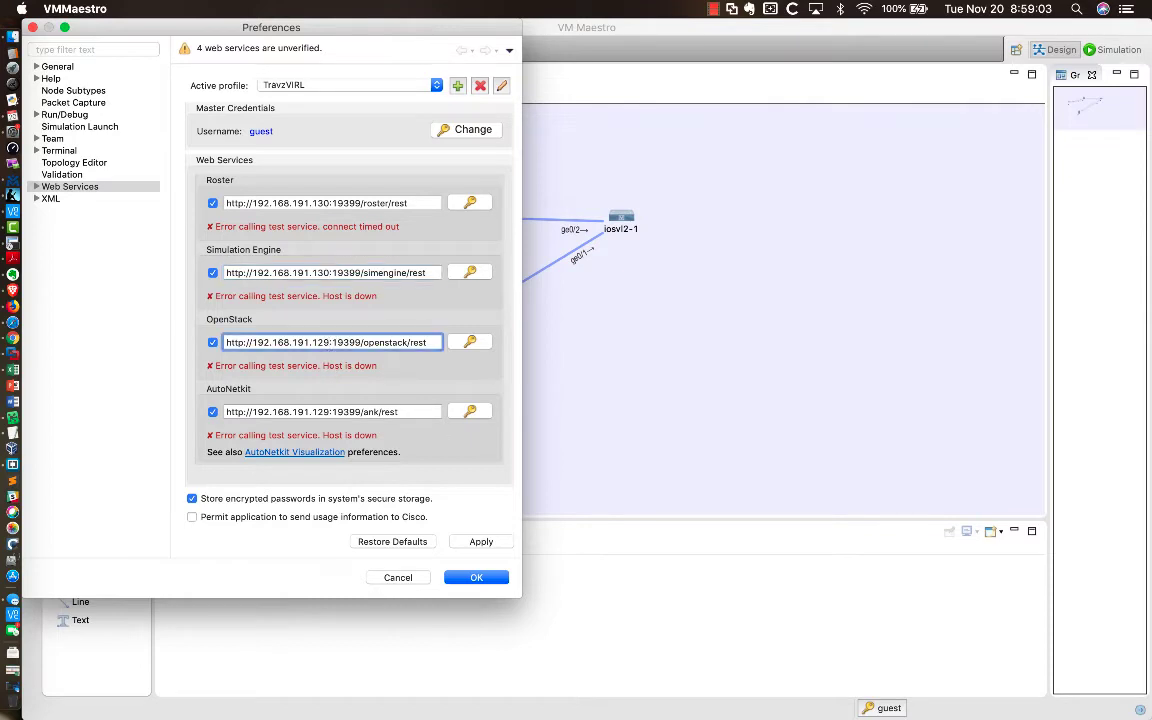
pyautogui.press('BackSpace')
pyautogui.press('BackSpace')
pyautogui.write('30')
pyautogui.click(330, 411)
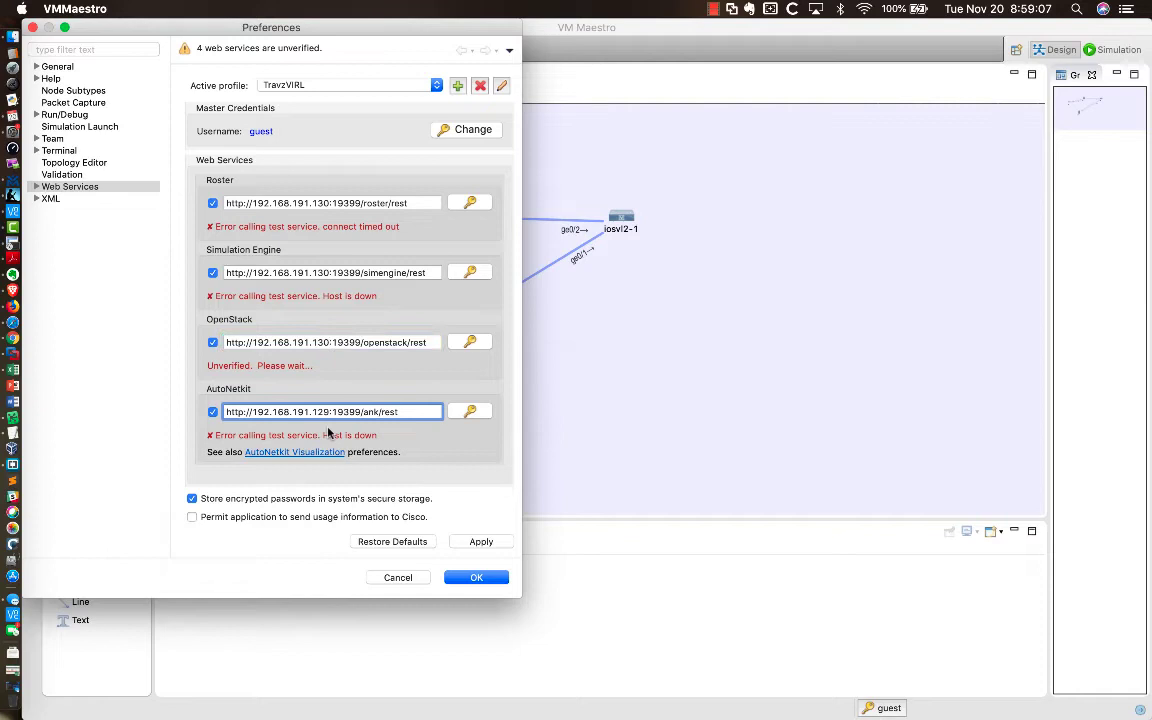
pyautogui.press('BackSpace')
pyautogui.press('BackSpace')
pyautogui.write('3')
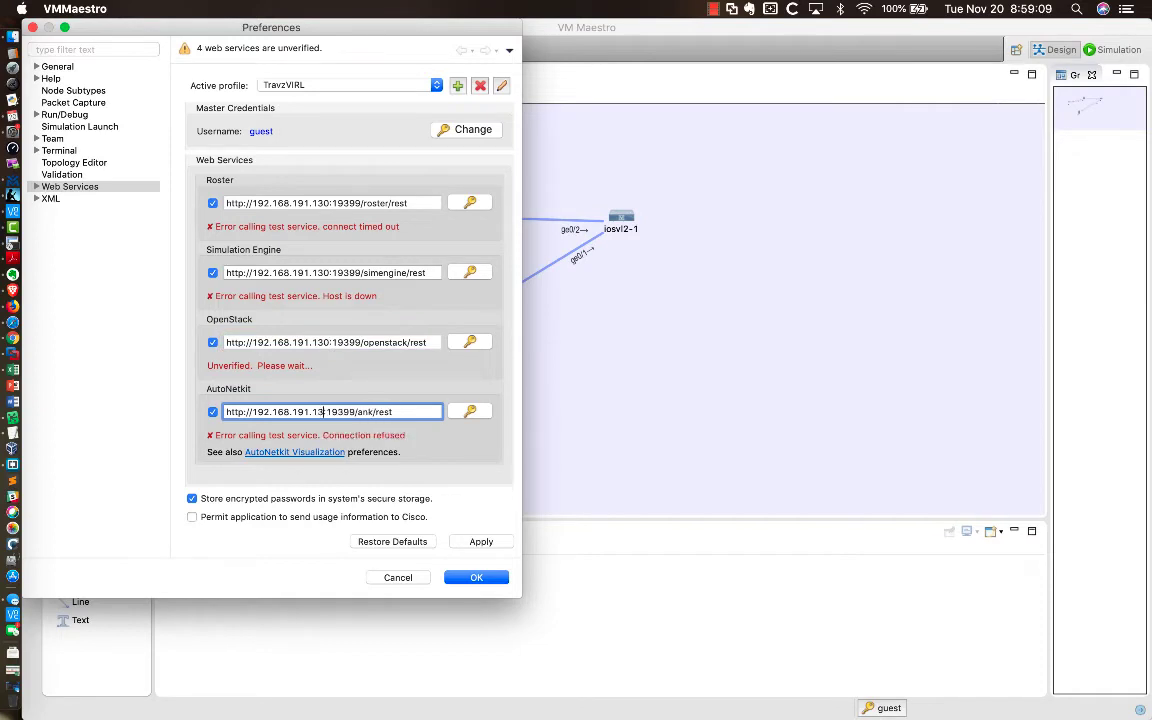
pyautogui.write('0')
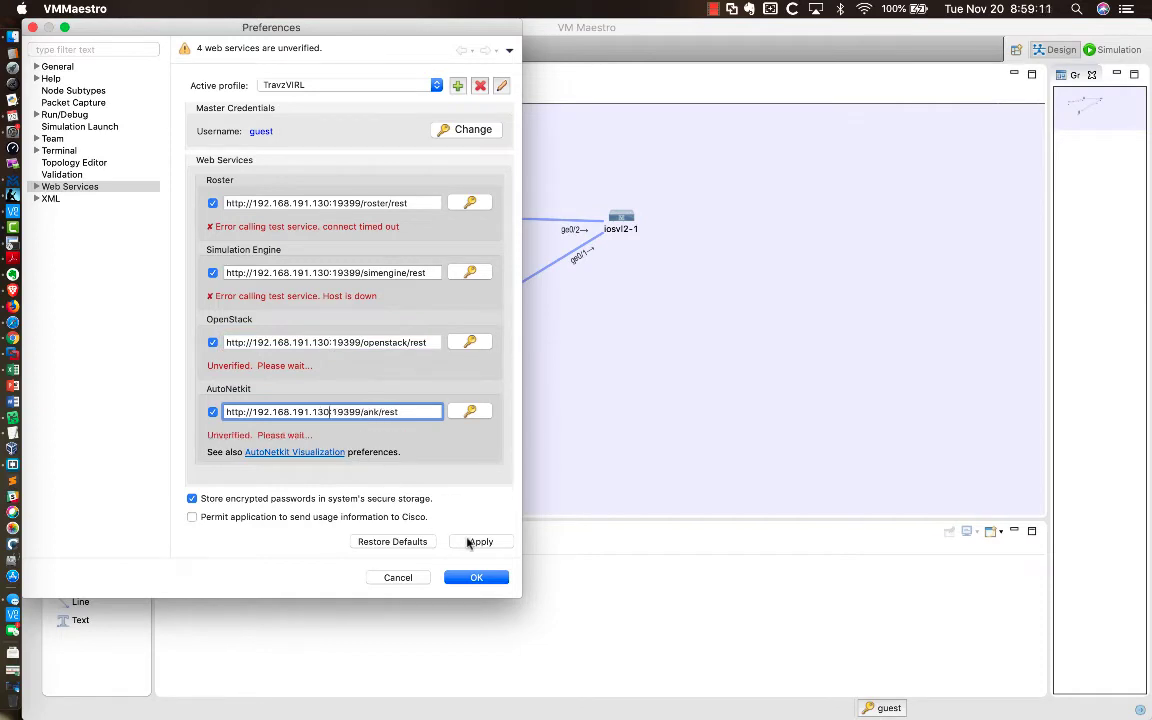
# Apply the .130 addresses and retype the Roster URL's 130 ending to re-verify it.
pyautogui.click(472, 541)
pyautogui.click(327, 202)
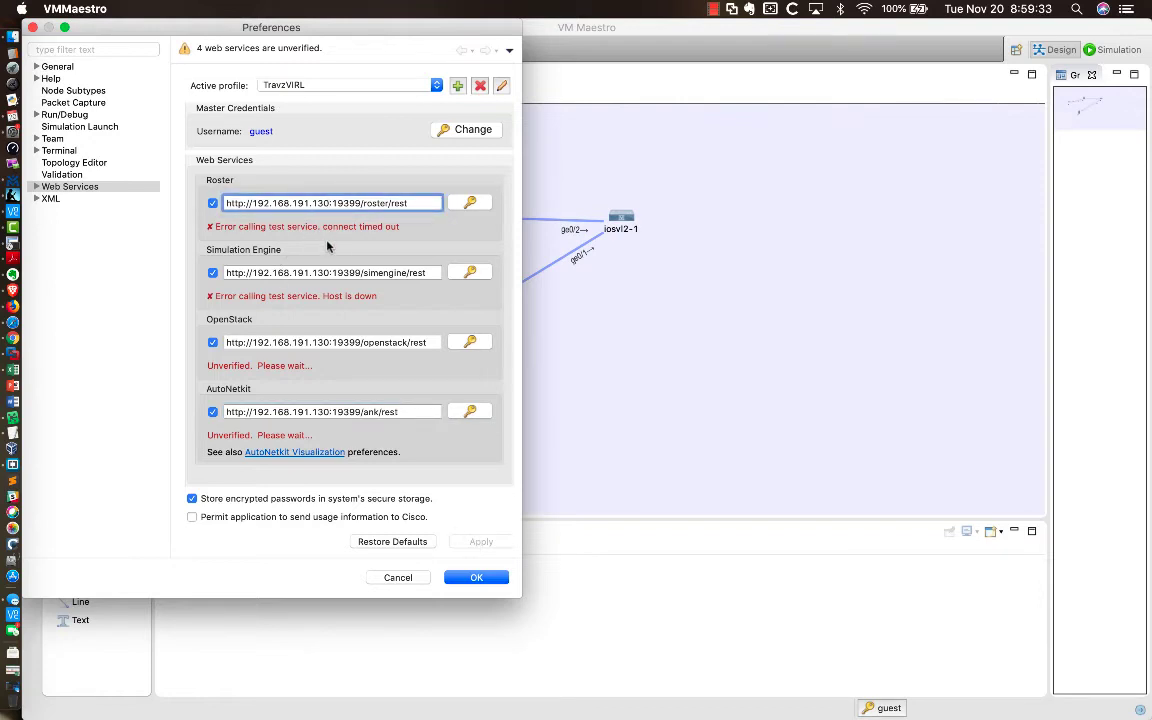
pyautogui.press('BackSpace')
pyautogui.press('BackSpace')
pyautogui.press('BackSpace')
pyautogui.write('130')
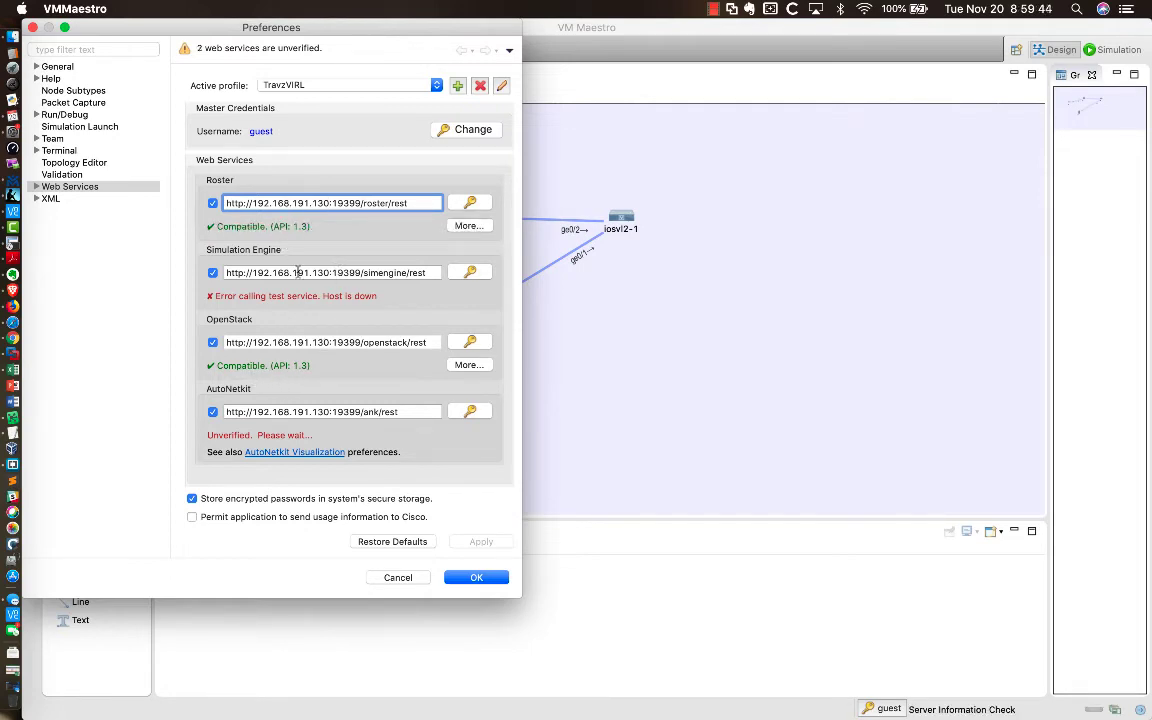
# Retype the Simulation Engine URL's 30 ending and leave the field to re-verify it.
pyautogui.click(328, 272)
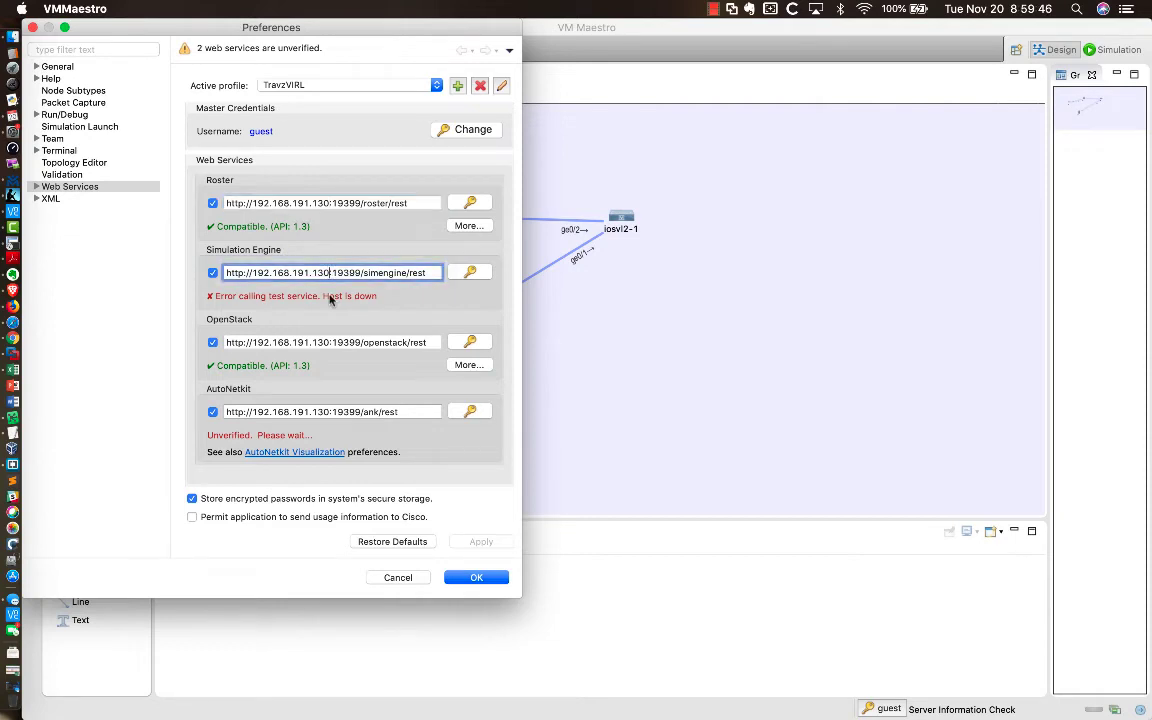
pyautogui.press('BackSpace')
pyautogui.press('BackSpace')
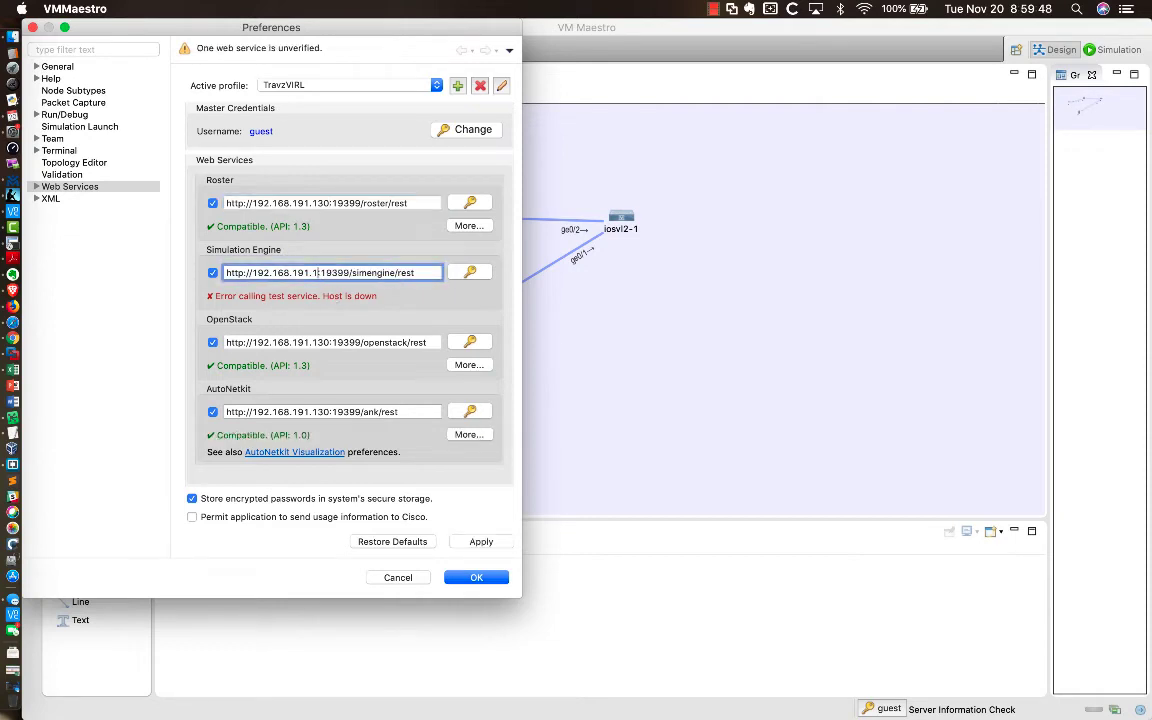
pyautogui.write('30')
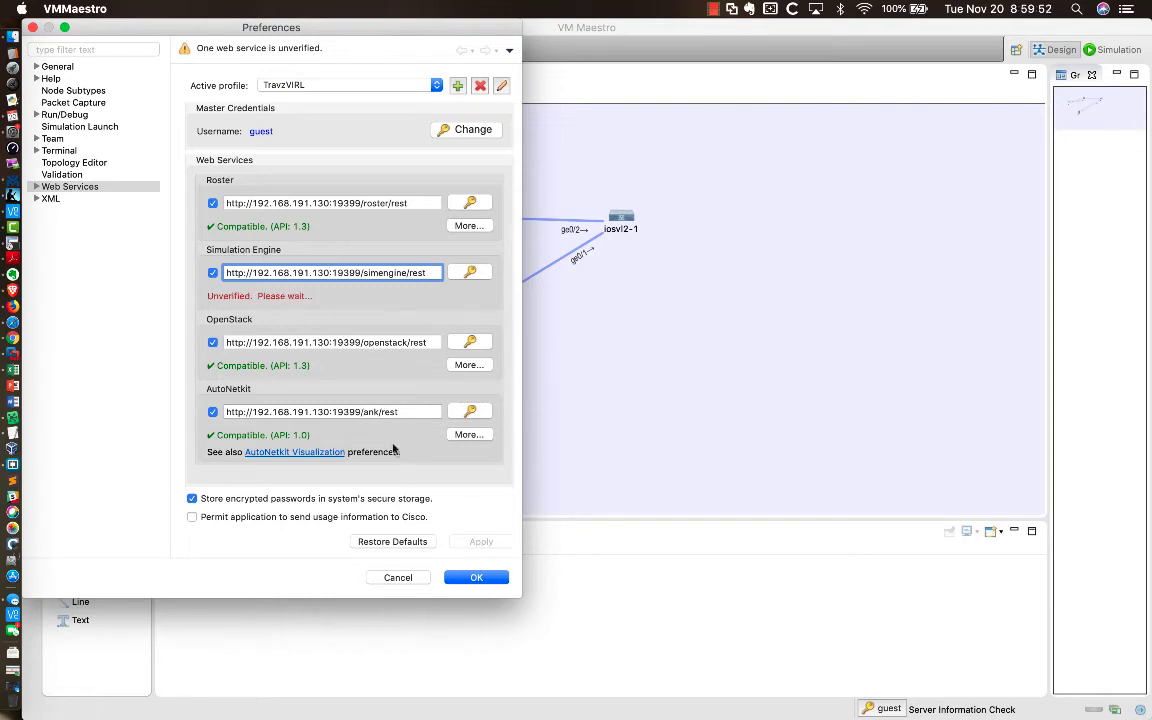
pyautogui.press('Tab')
pyautogui.press('Tab')
pyautogui.press('Tab')
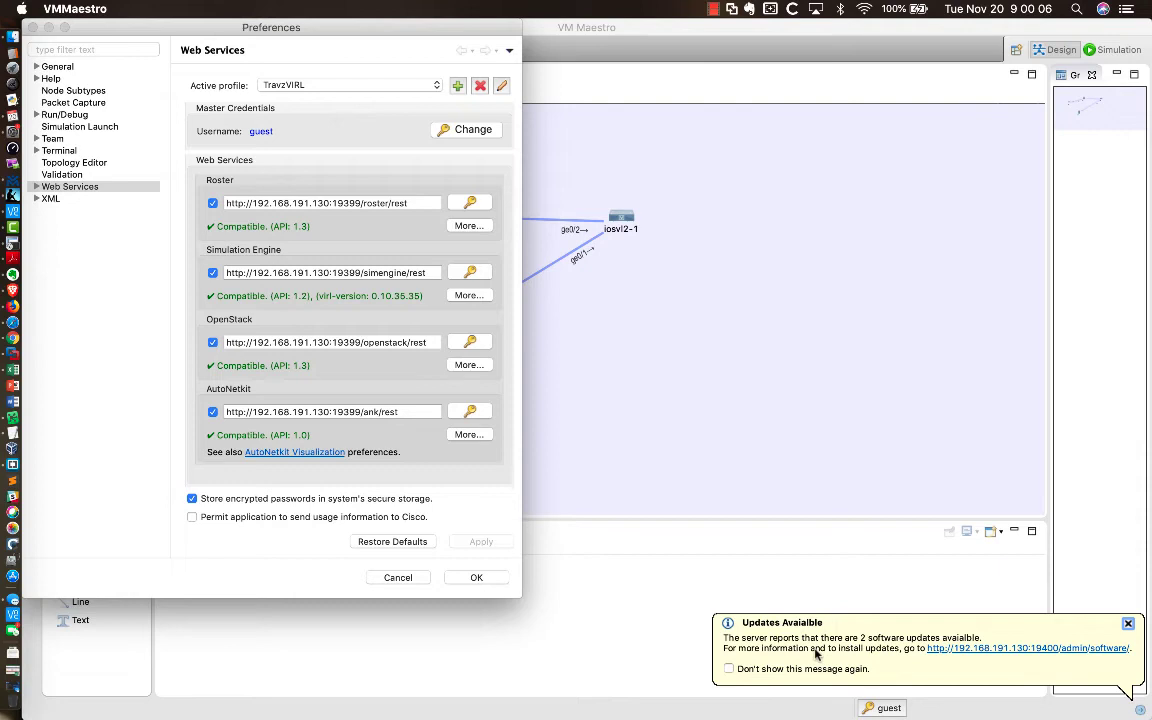
# Close the Updates Available popup.
pyautogui.click(1128, 625)
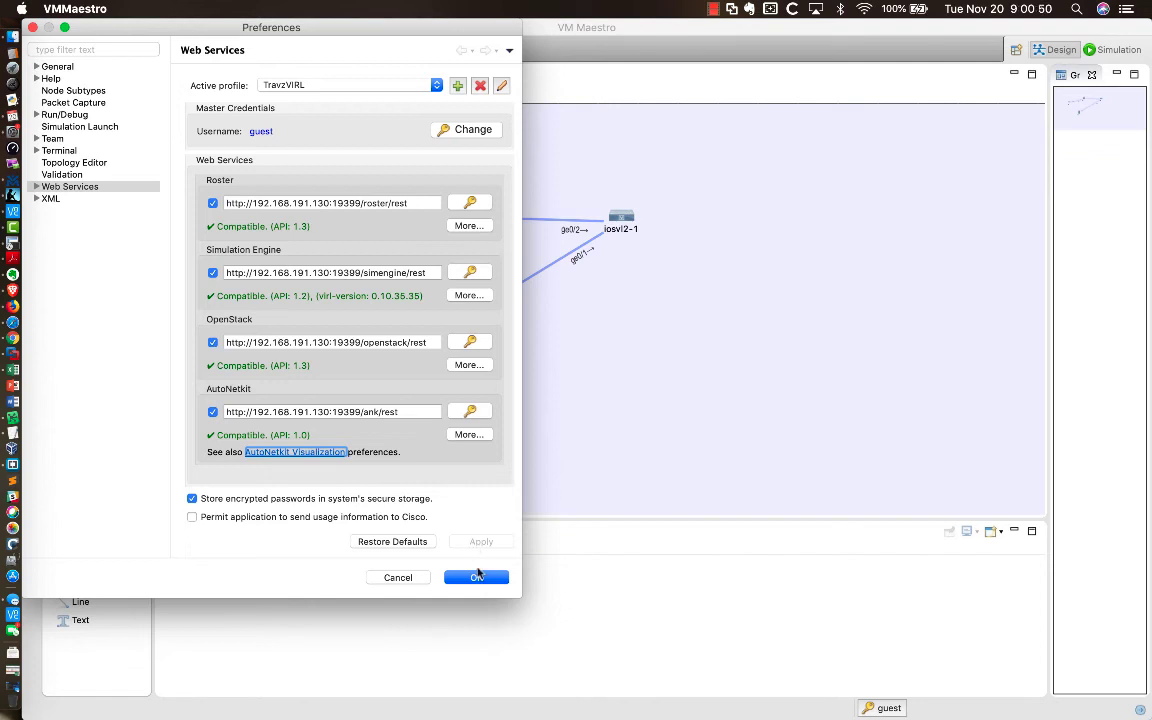
# Confirm the preferences, launch test.virl as a simulation, and expand the launch progress details.
pyautogui.click(474, 577)
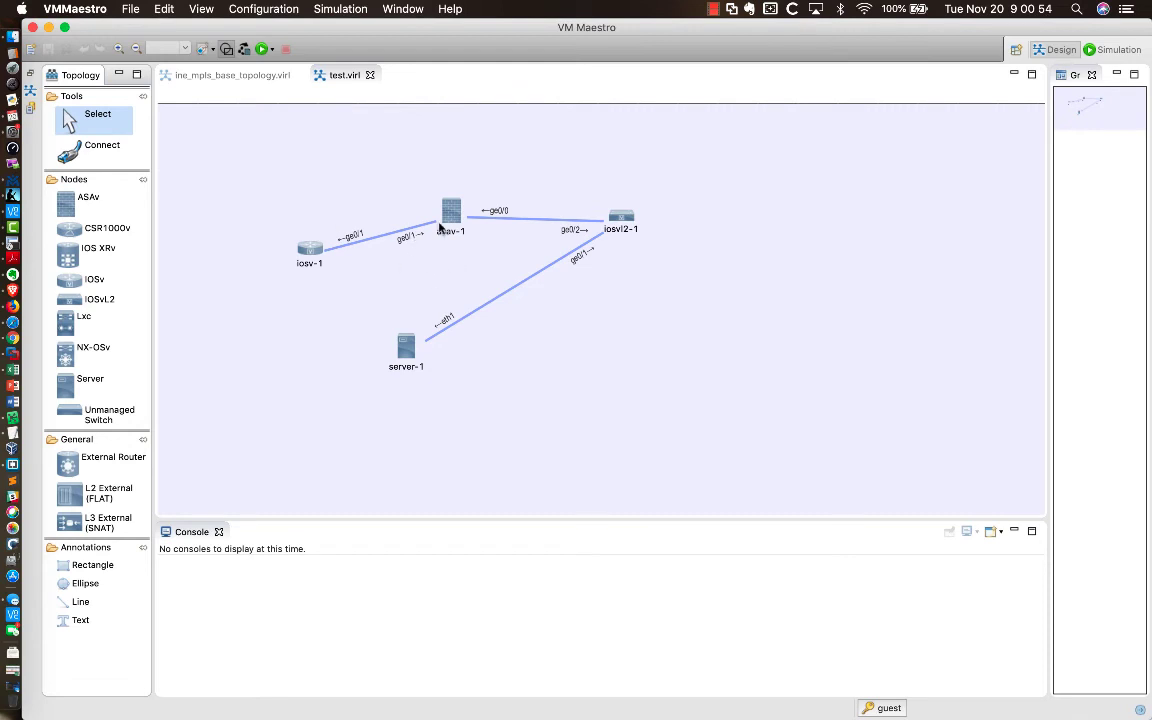
pyautogui.click(261, 48)
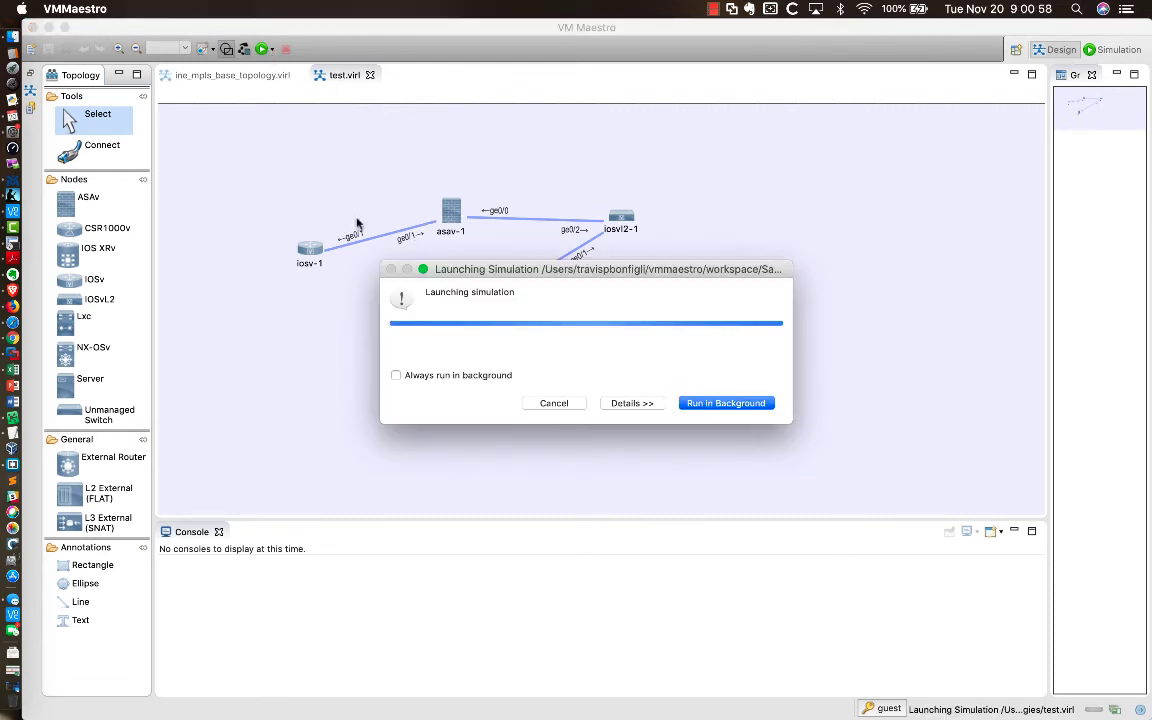
pyautogui.click(627, 403)
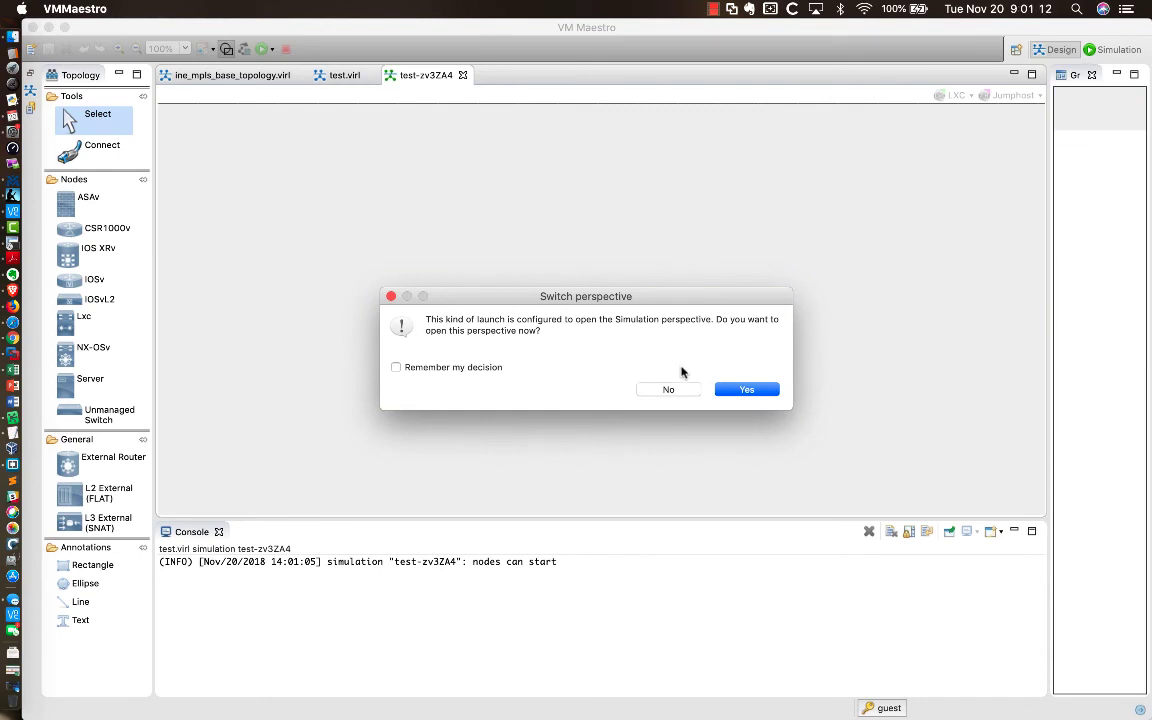
# Stay in the current perspective and let the test-zv3ZA4 simulation start its nodes.
pyautogui.click(670, 389)
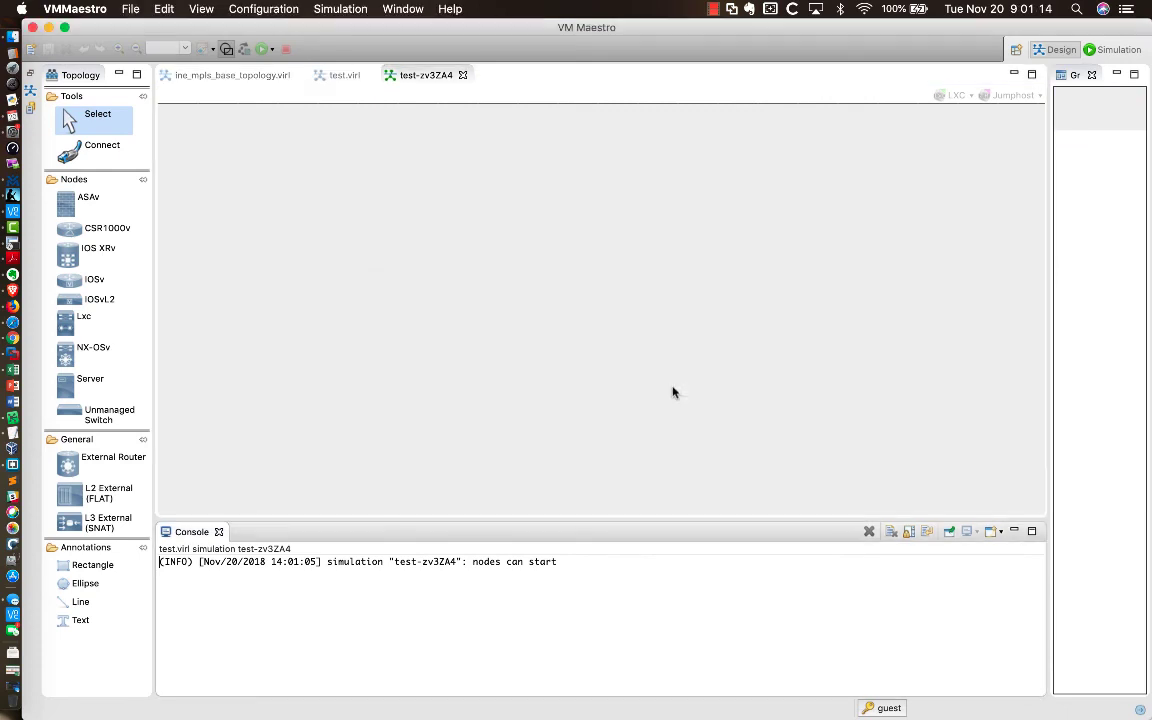